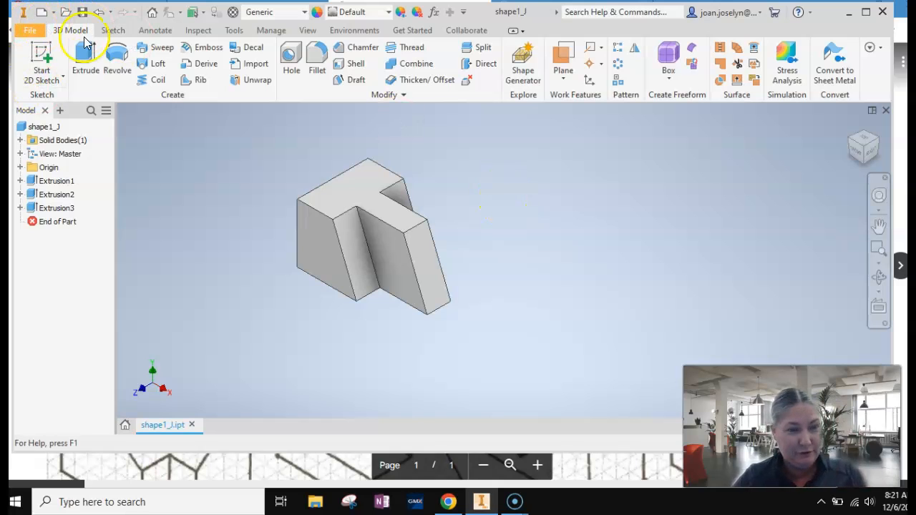
click(32, 32)
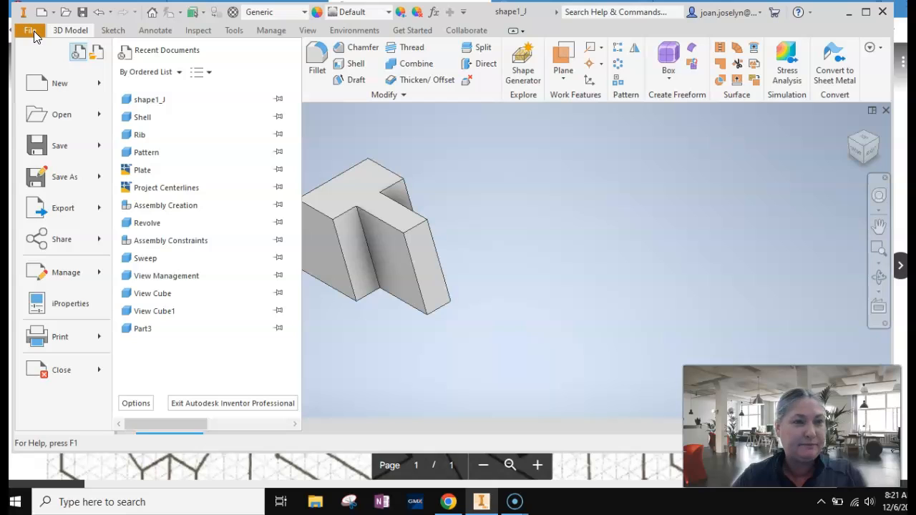
mouse_move(74, 84)
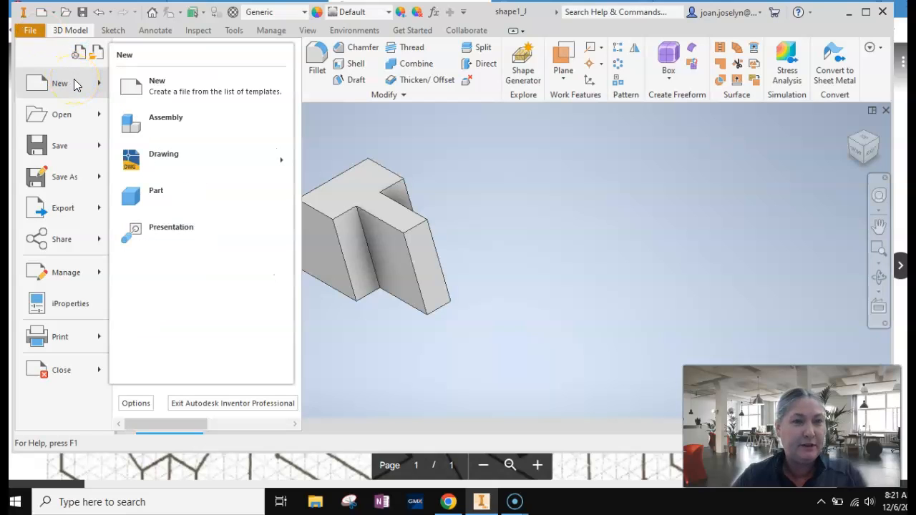
mouse_move(196, 158)
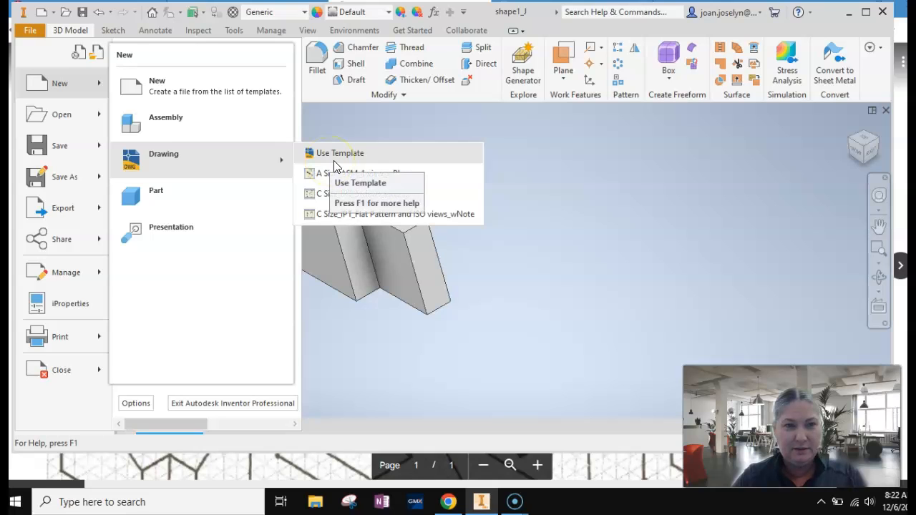
click(375, 121)
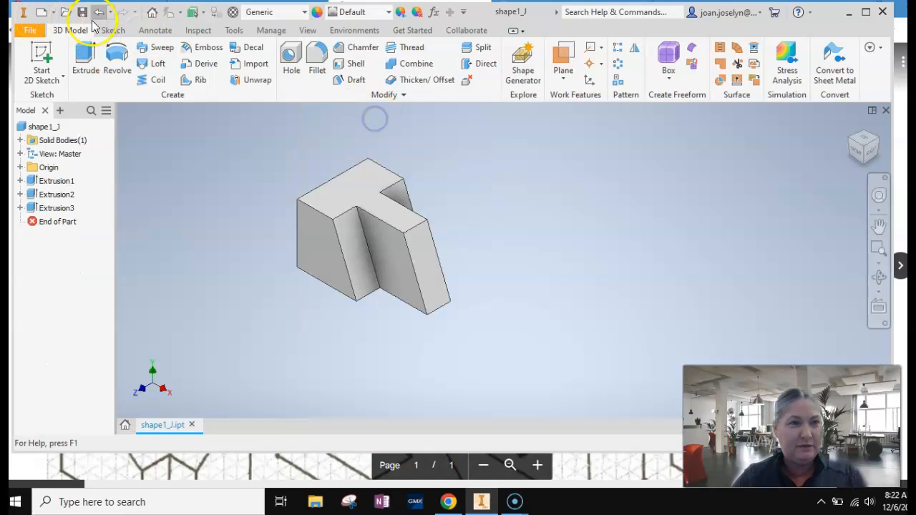
Create a new drawing document from the home page
click(150, 12)
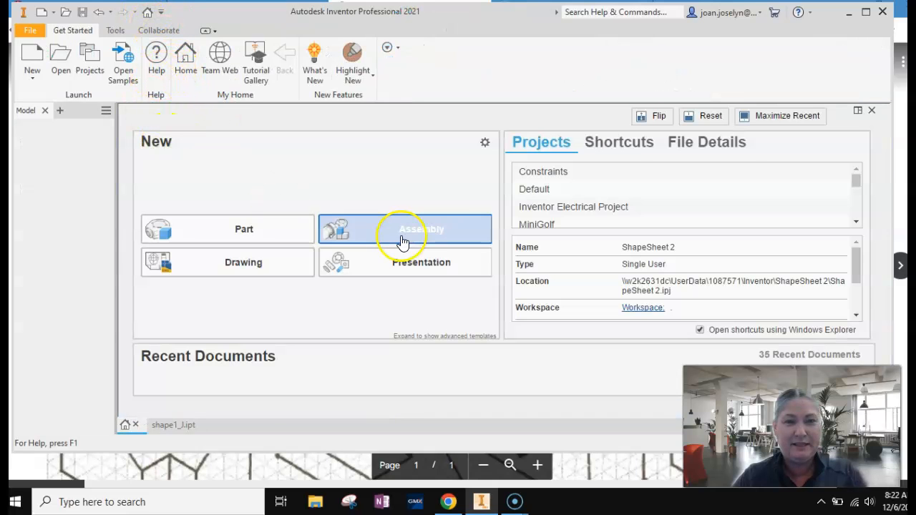
click(237, 269)
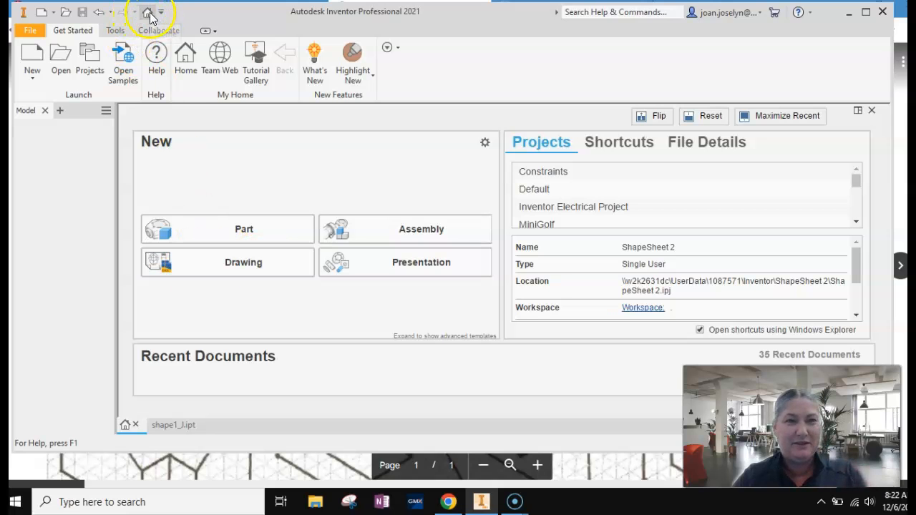
click(206, 259)
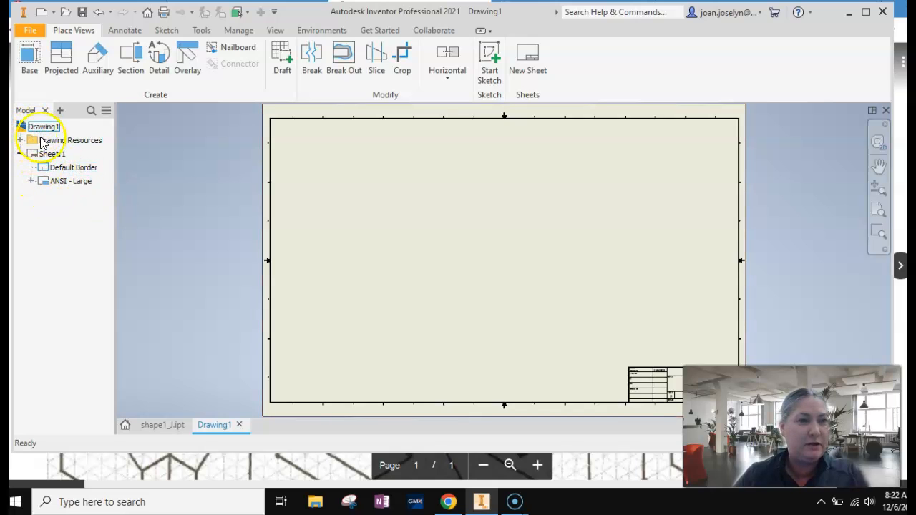
Change the size of Sheet:1 to A, keeping landscape orientation
click(51, 157)
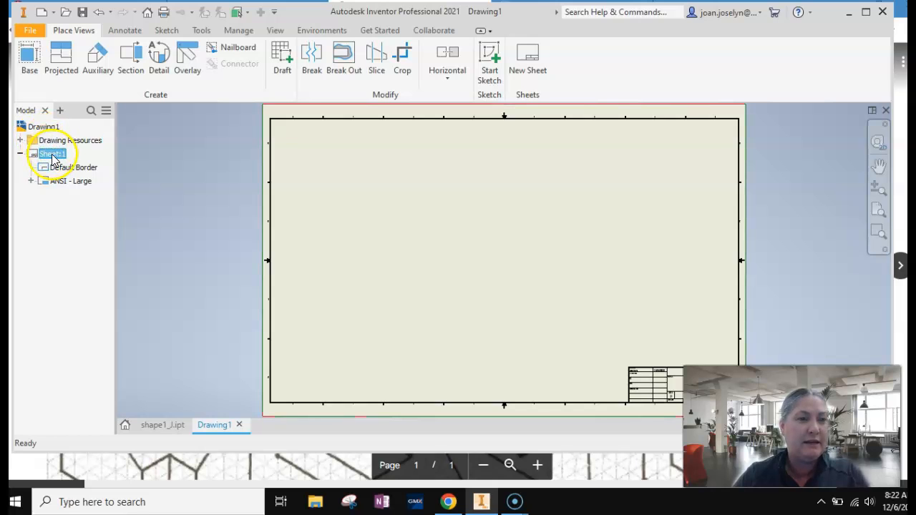
click(67, 235)
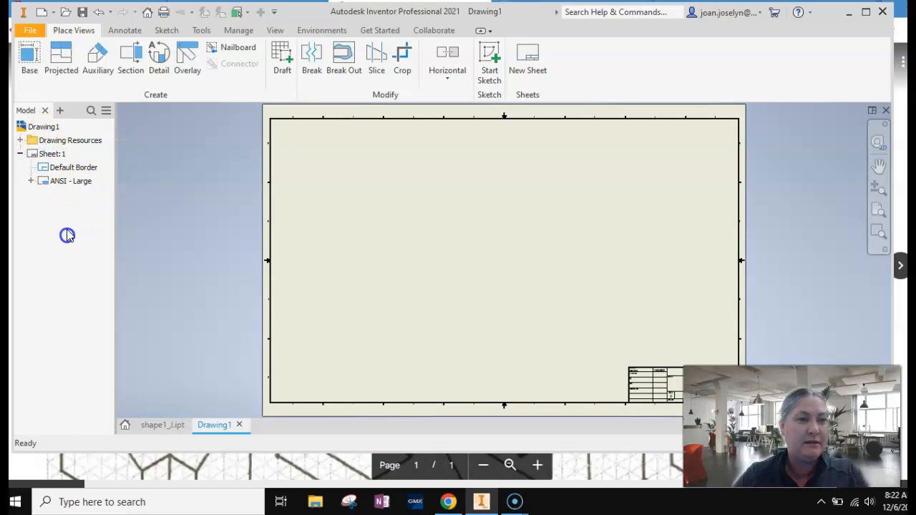
right_click(55, 157)
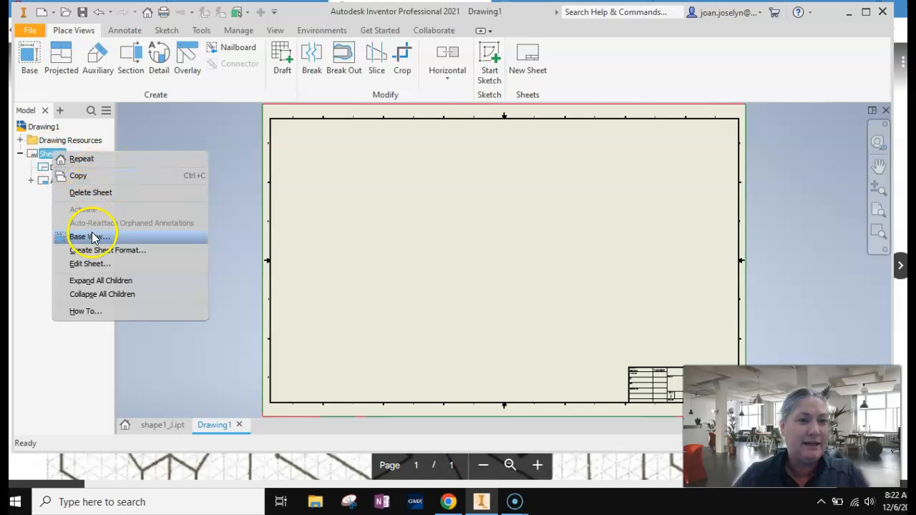
click(94, 263)
click(174, 197)
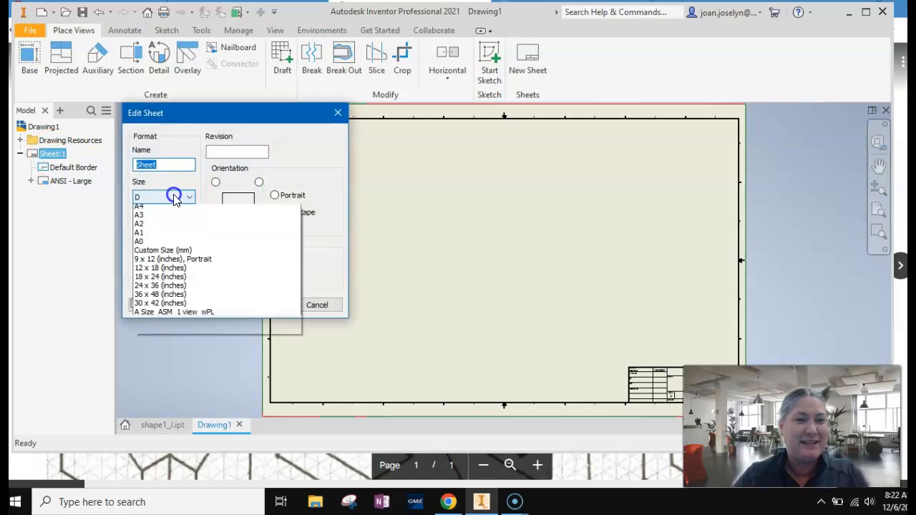
click(170, 207)
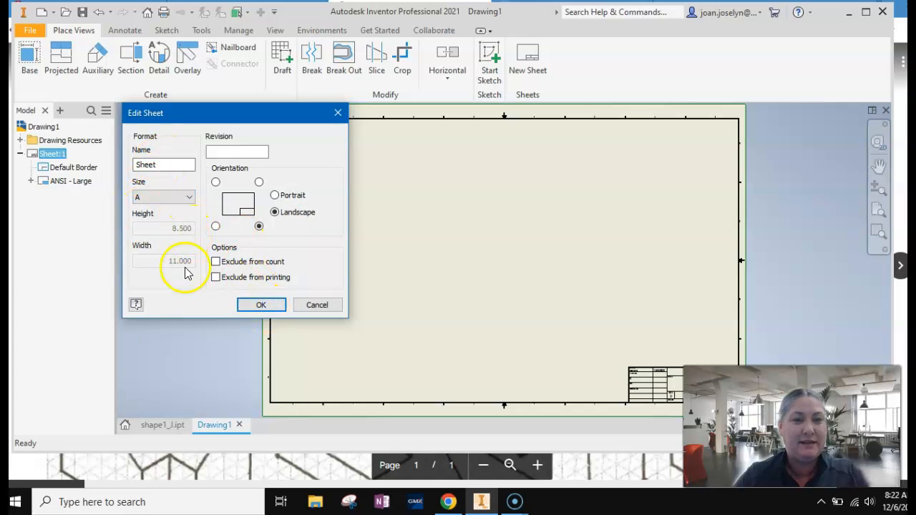
click(261, 304)
Delete the ANSI - Large title block from Sheet:1
click(69, 181)
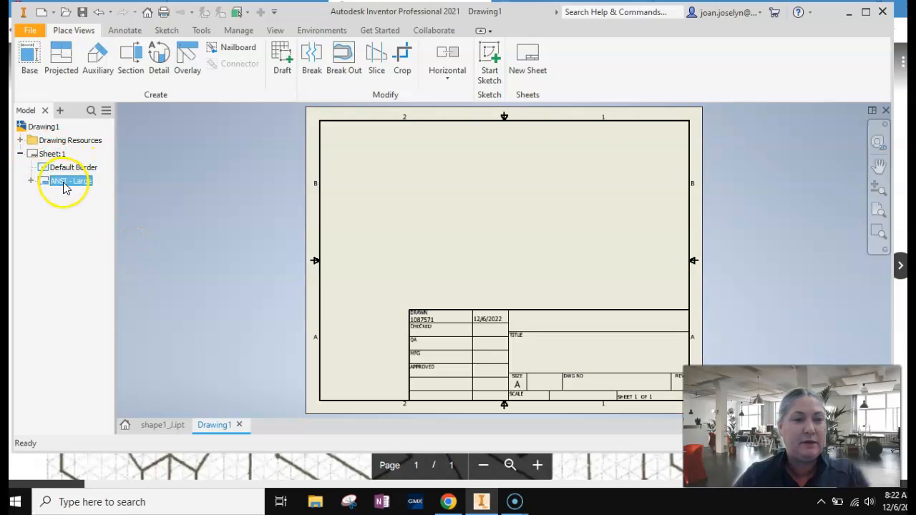
click(64, 185)
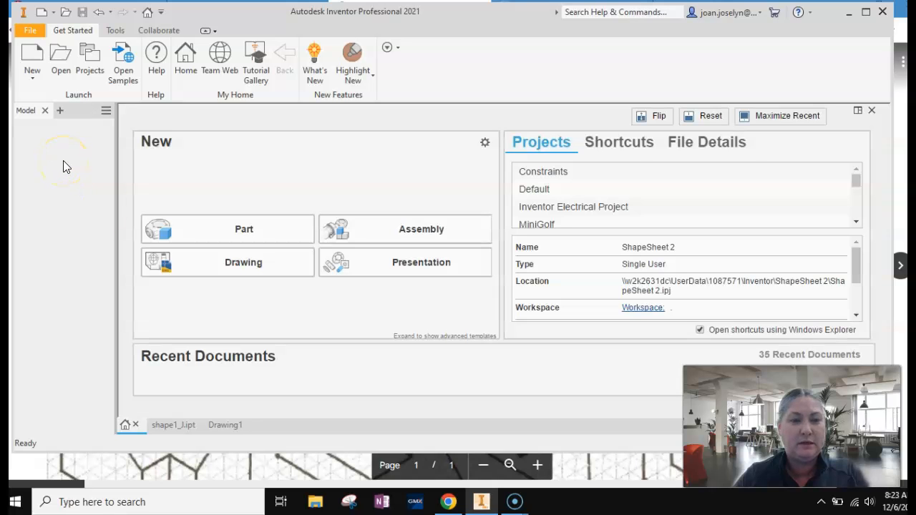
click(225, 424)
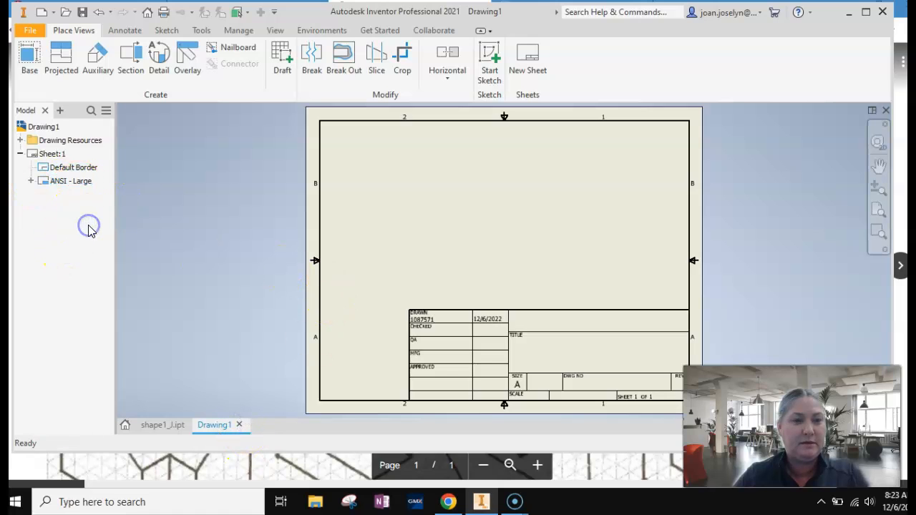
click(79, 185)
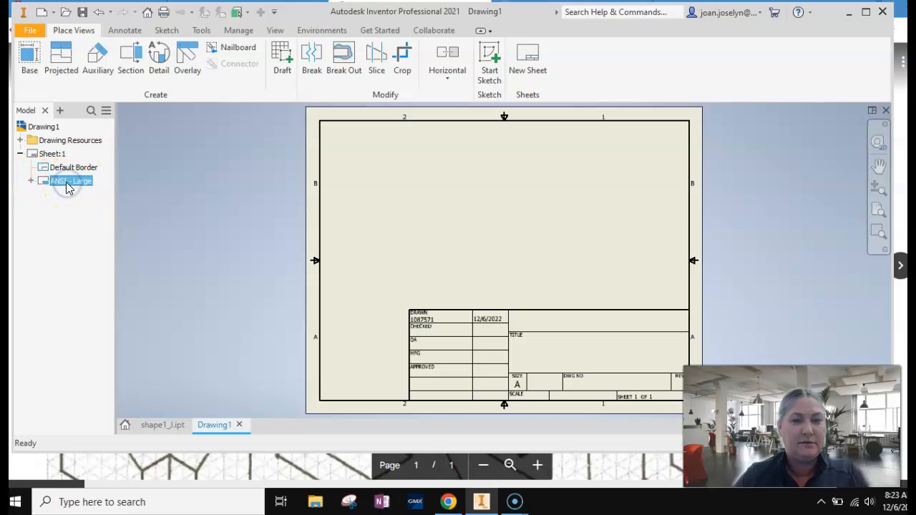
right_click(67, 185)
click(84, 205)
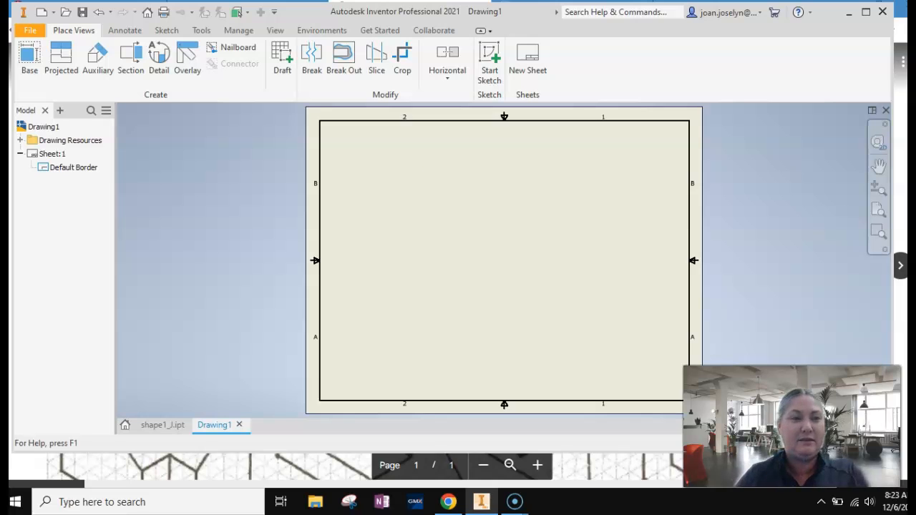
Insert the ANSI A title block from the drawing resources into the sheet
click(20, 141)
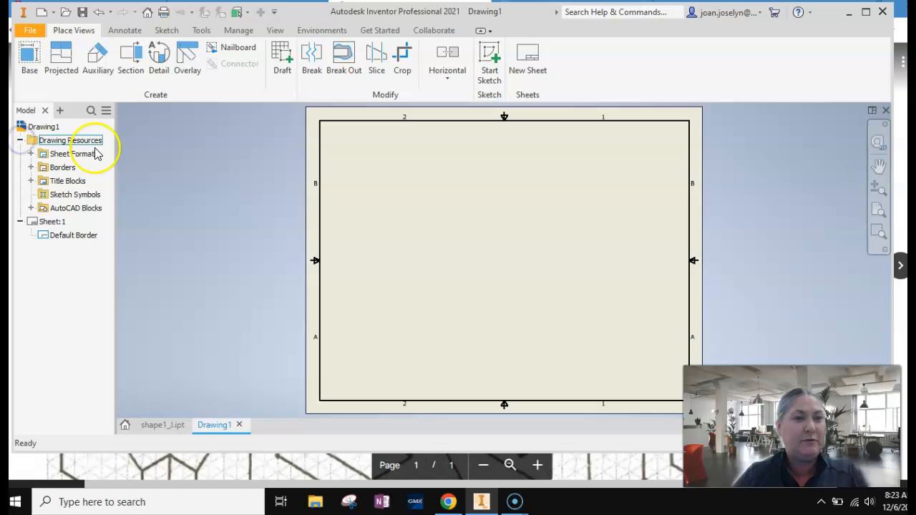
click(31, 182)
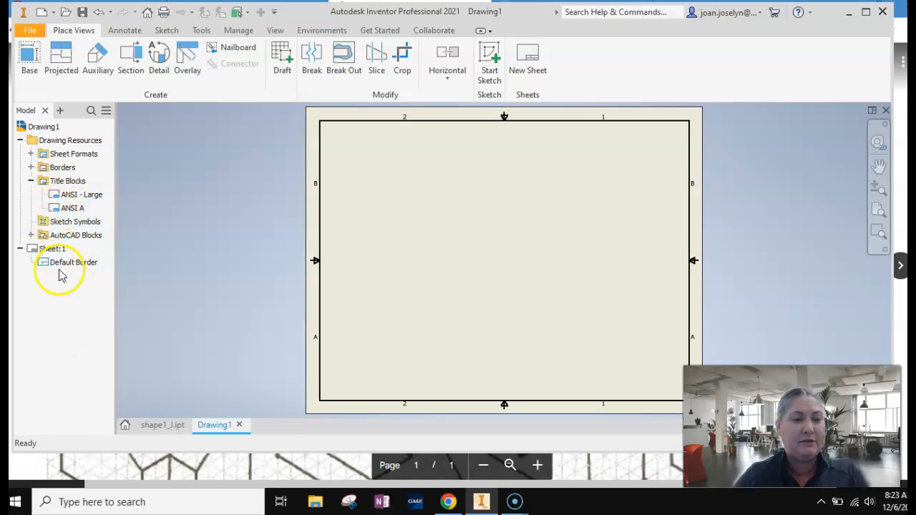
right_click(70, 208)
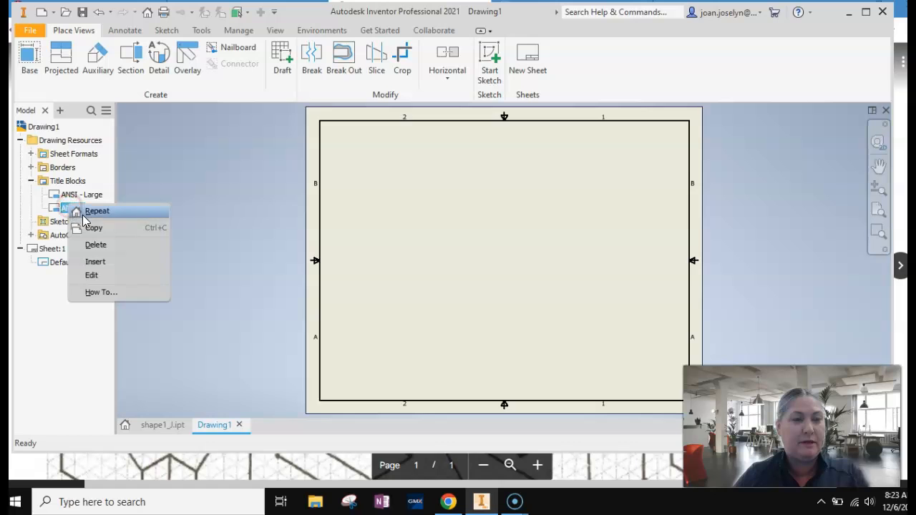
click(96, 262)
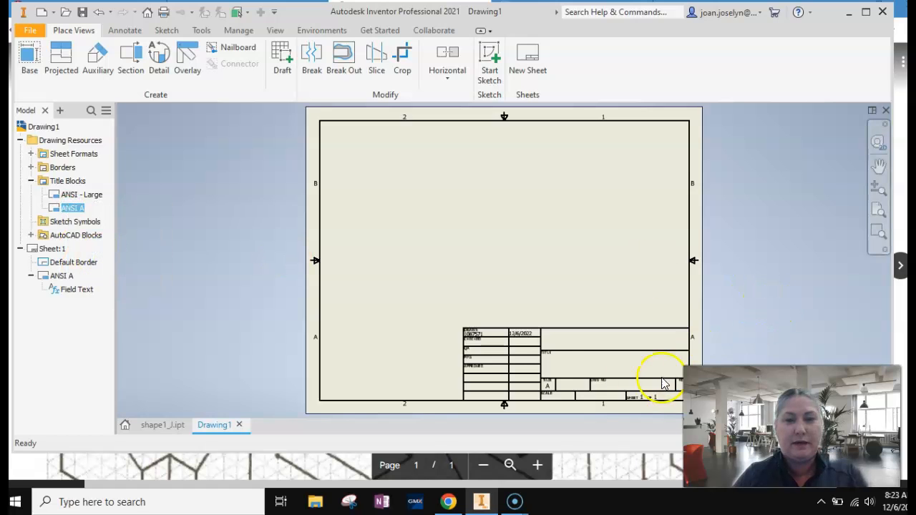
Place a 1:1 front base view of shape1_J in the sheet's lower-left area, with projected top, right-side and isometric views
click(36, 62)
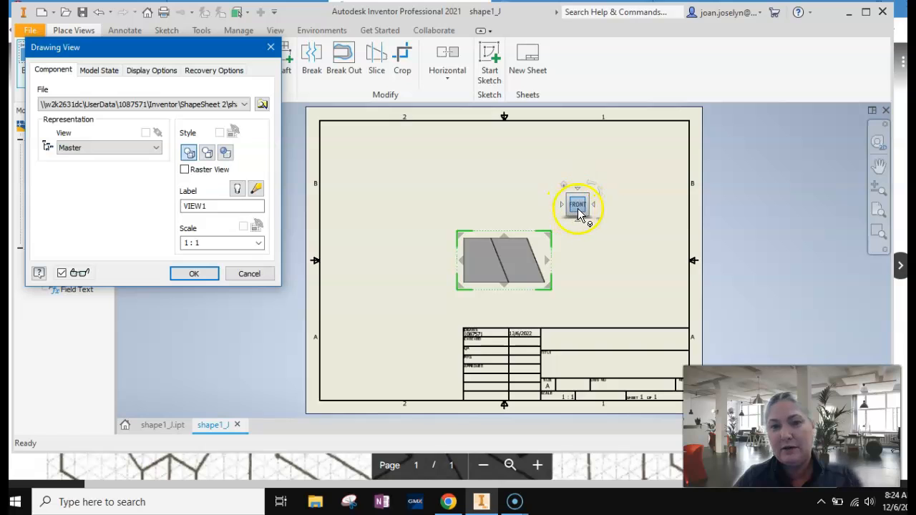
drag(517, 262, 405, 293)
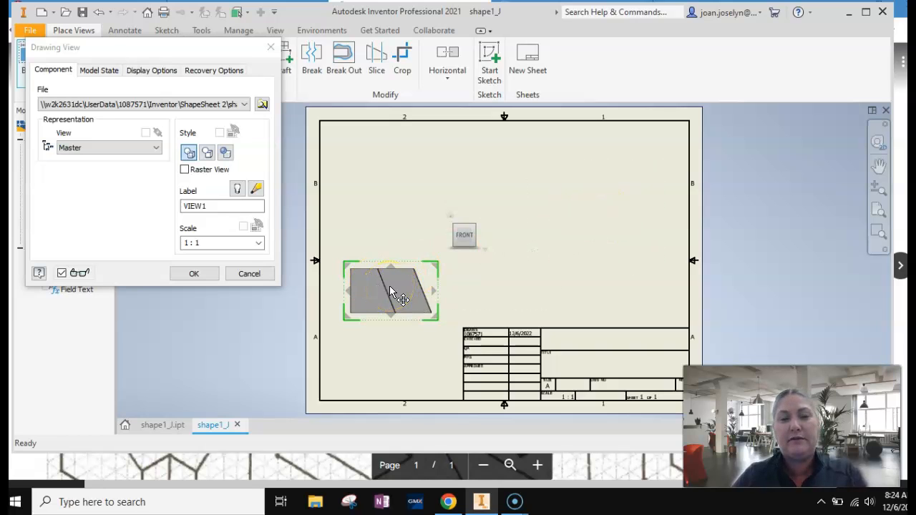
click(390, 185)
click(541, 185)
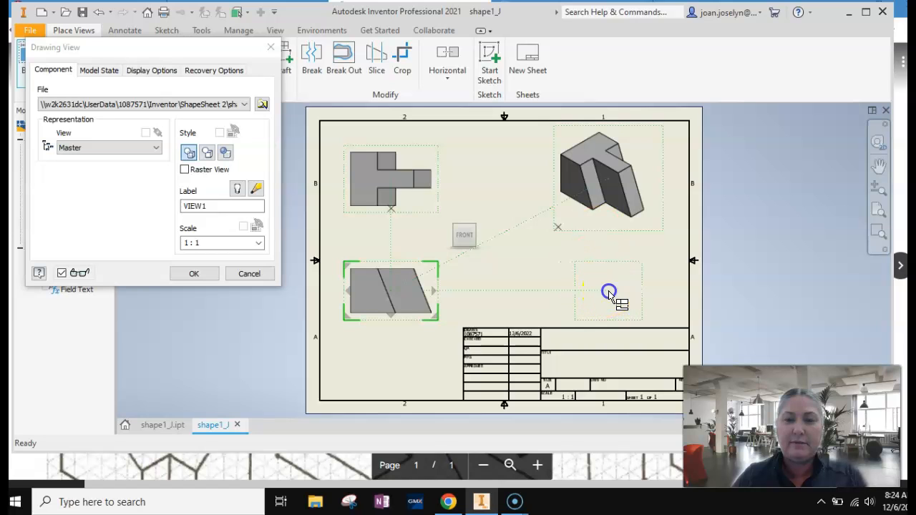
click(195, 275)
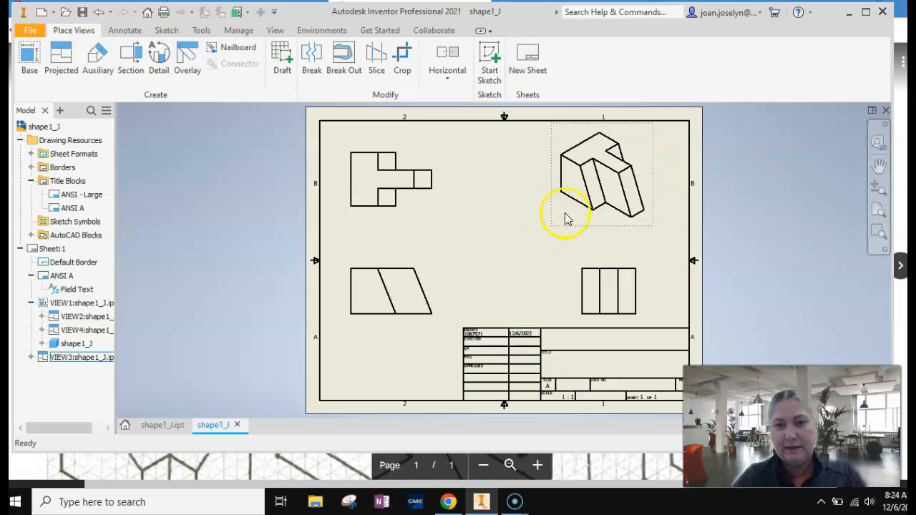
Set the isometric view's display style to shaded
double_click(570, 216)
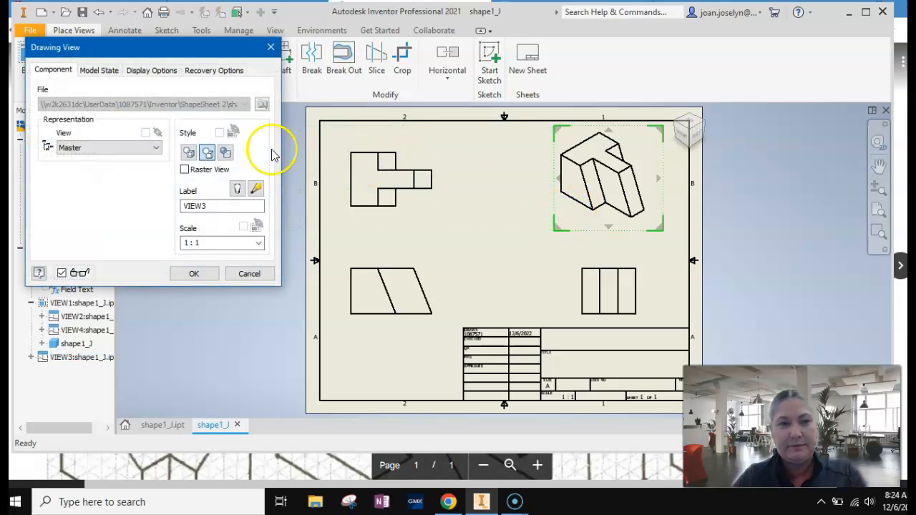
click(224, 157)
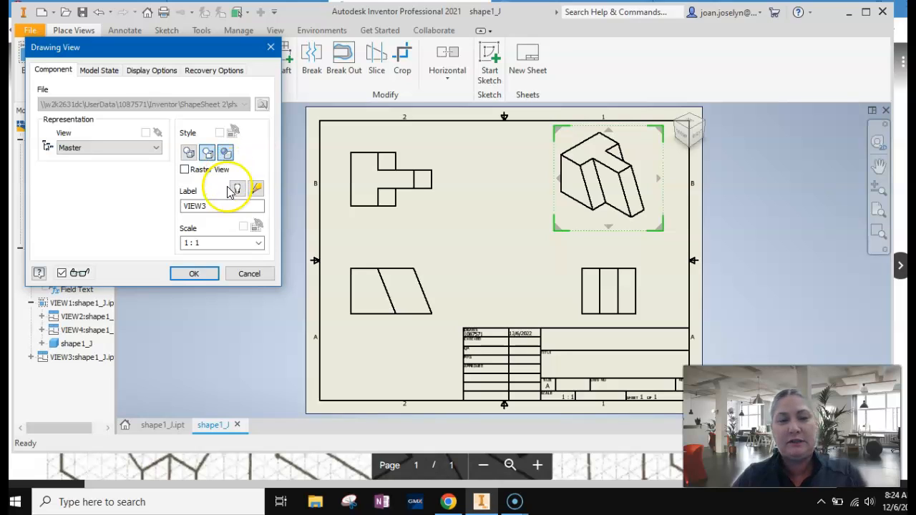
click(194, 275)
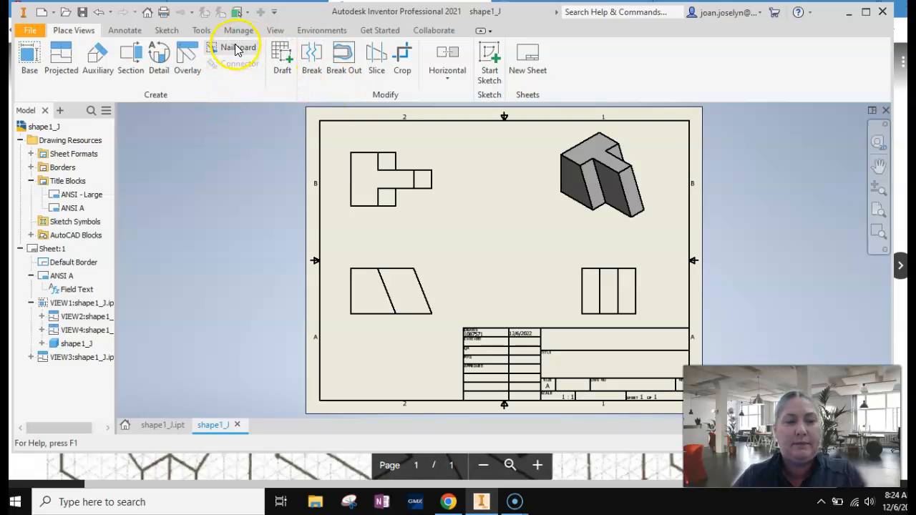
click(130, 33)
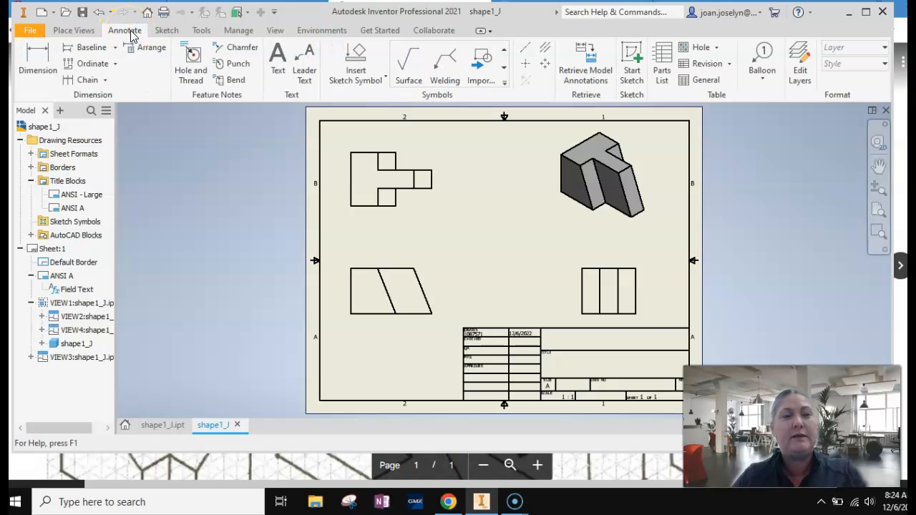
click(37, 61)
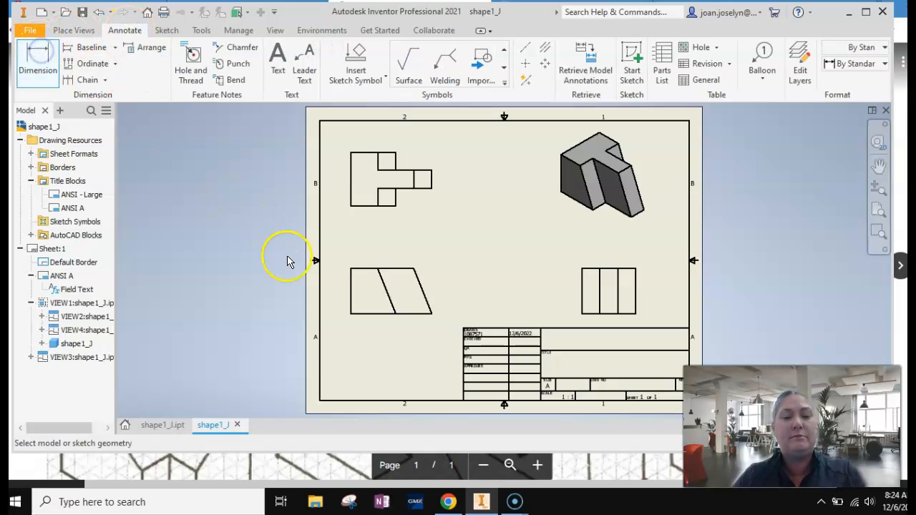
click(353, 314)
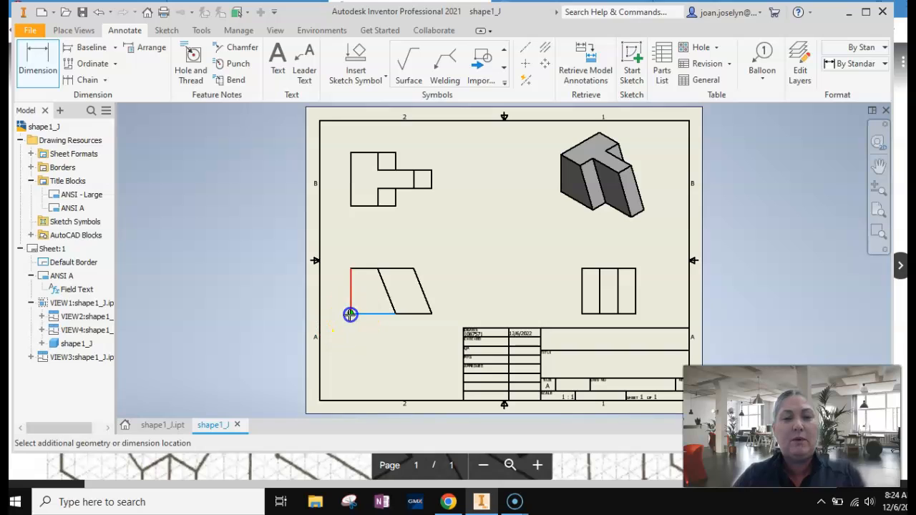
click(428, 315)
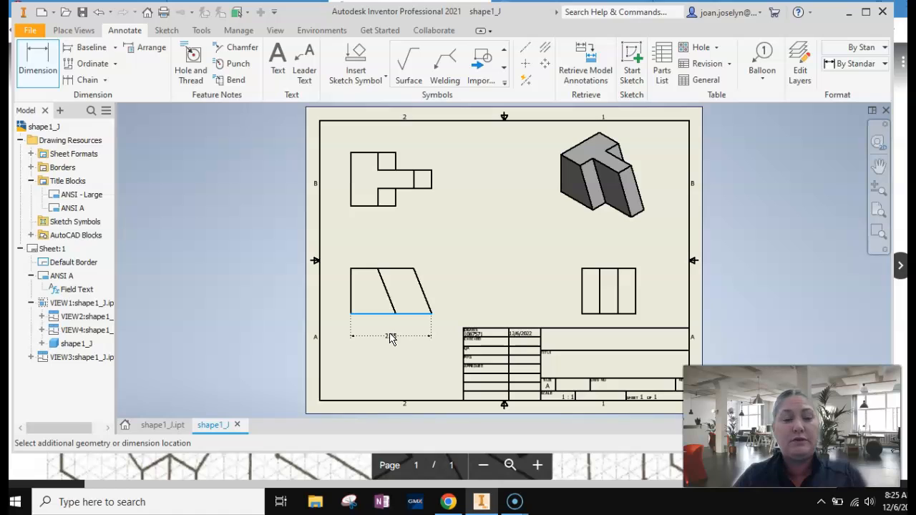
key(Escape)
click(37, 61)
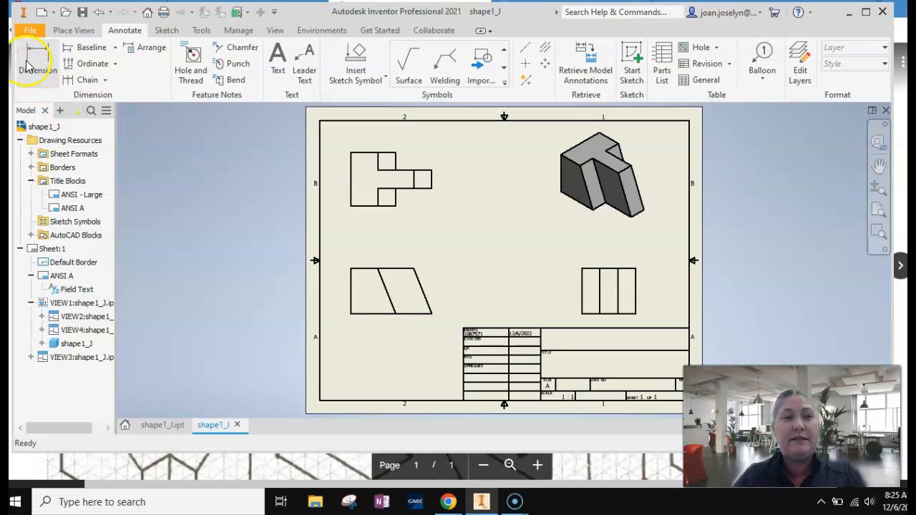
click(367, 313)
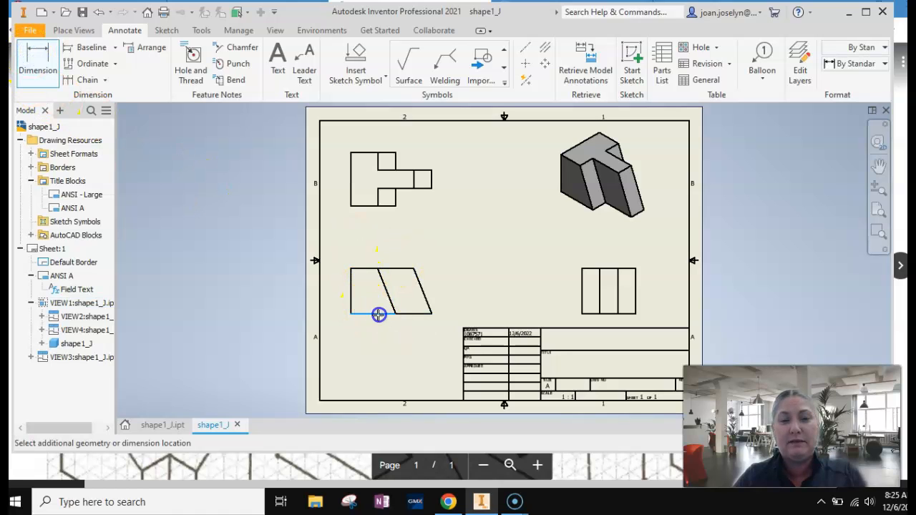
key(Escape)
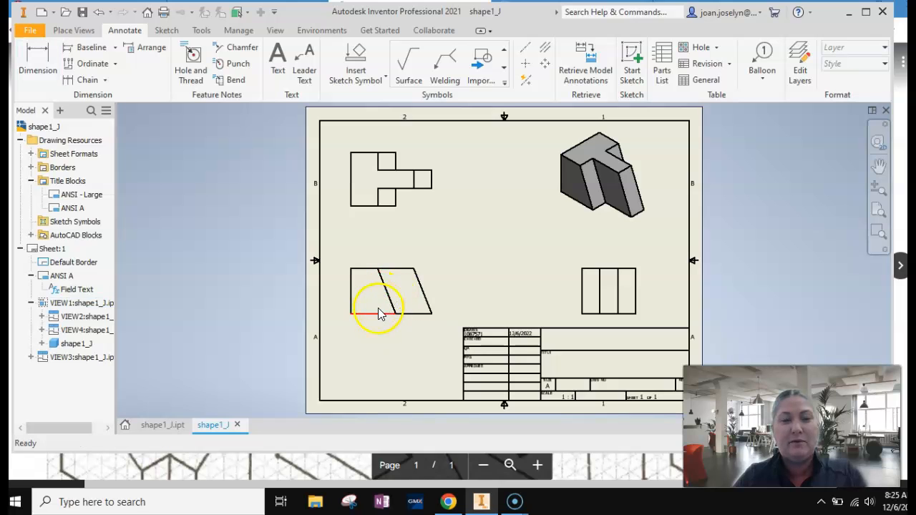
Dimension the overall bottom length of the front view and place the dimension below the view
click(36, 62)
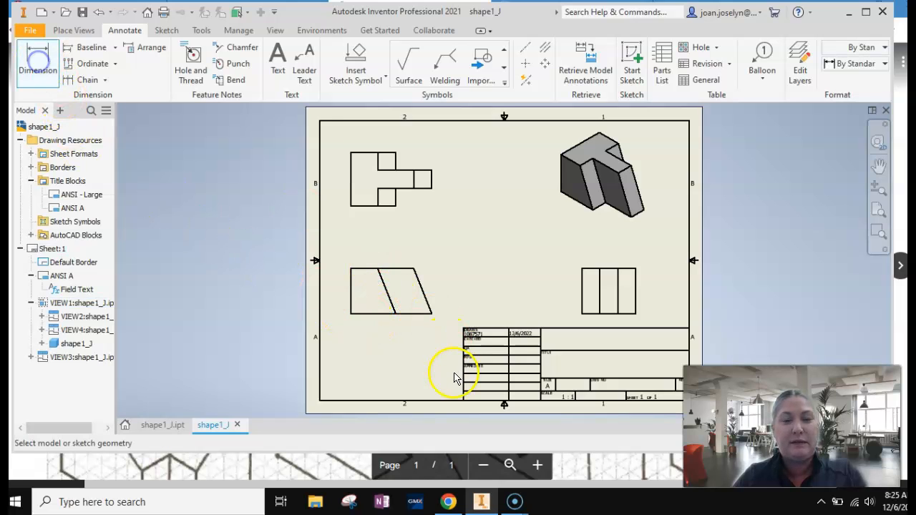
click(350, 314)
click(428, 313)
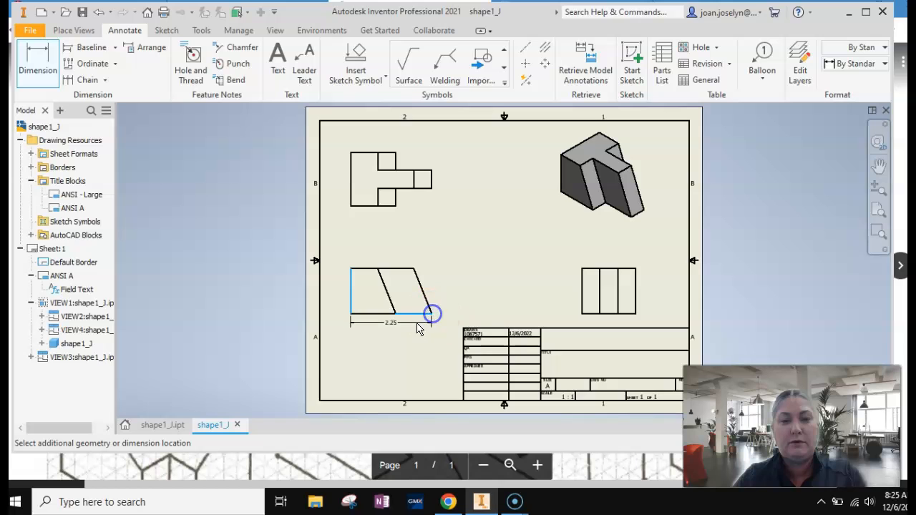
click(405, 328)
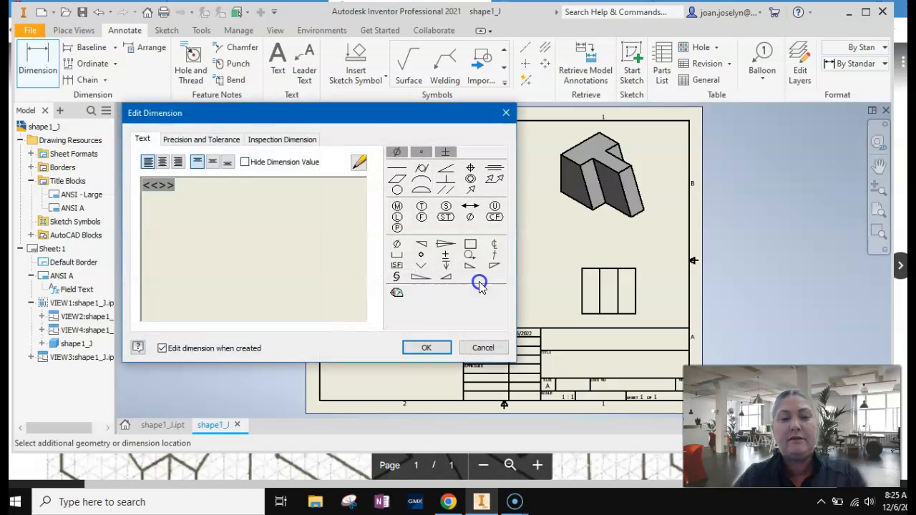
click(436, 346)
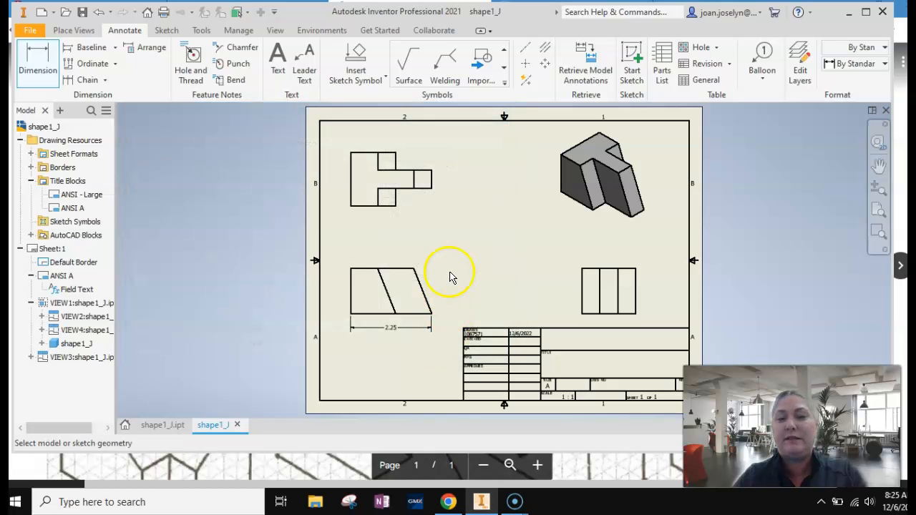
Dimension the front view's overall height between its top and bottom edges, placing it beside the slanted edge
click(403, 271)
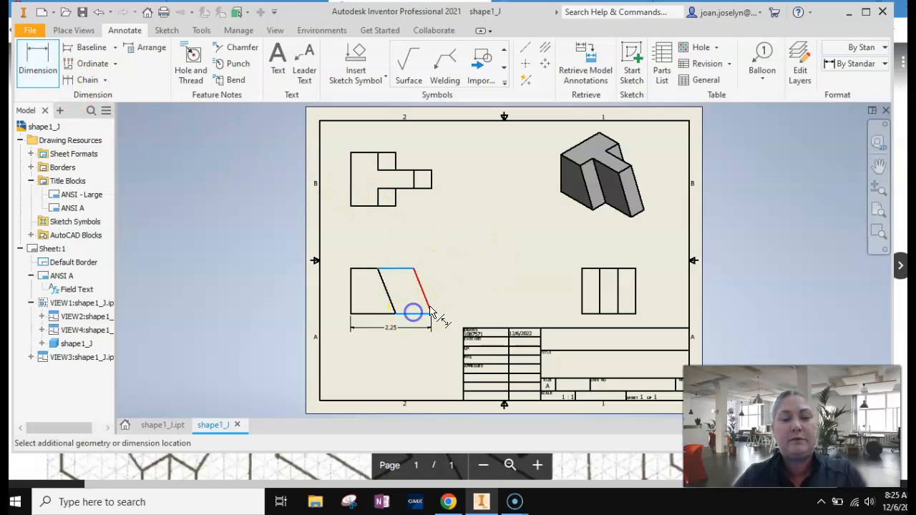
click(449, 297)
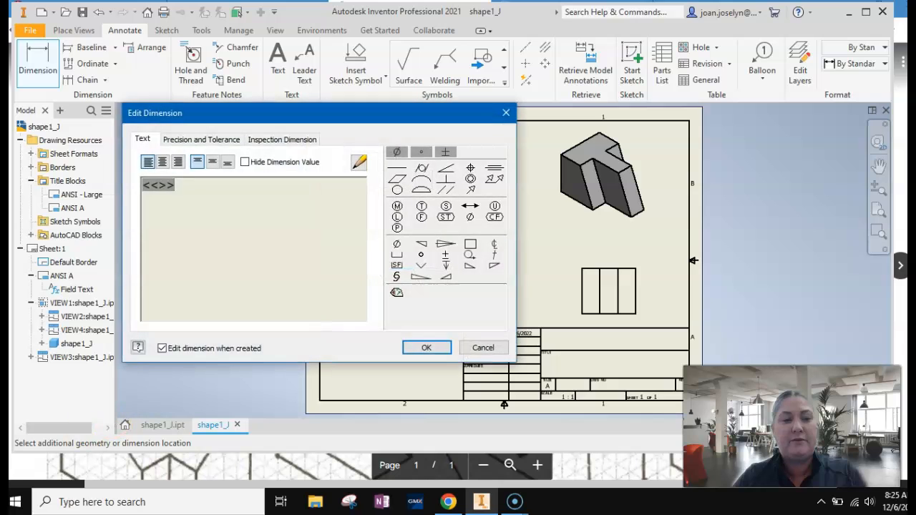
key(Escape)
Dimension the overall width of the right-side view, placing it between the view and the title block
click(44, 60)
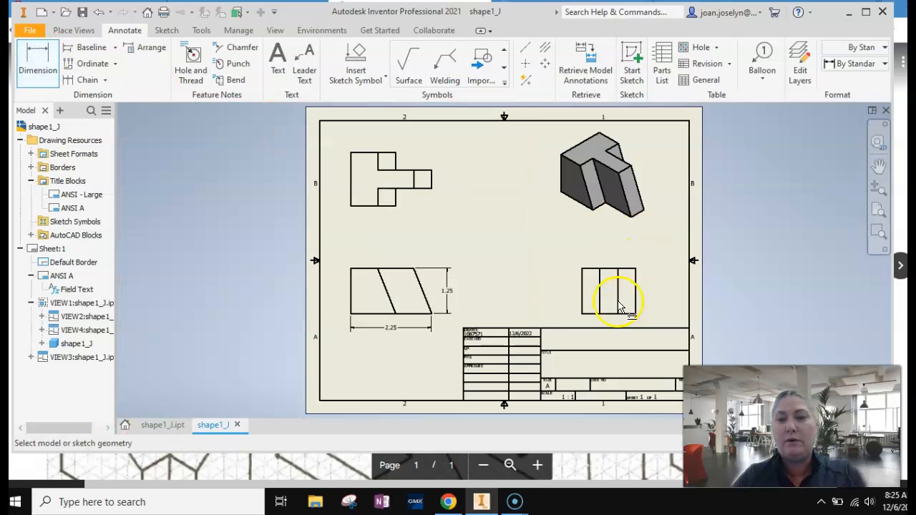
click(585, 315)
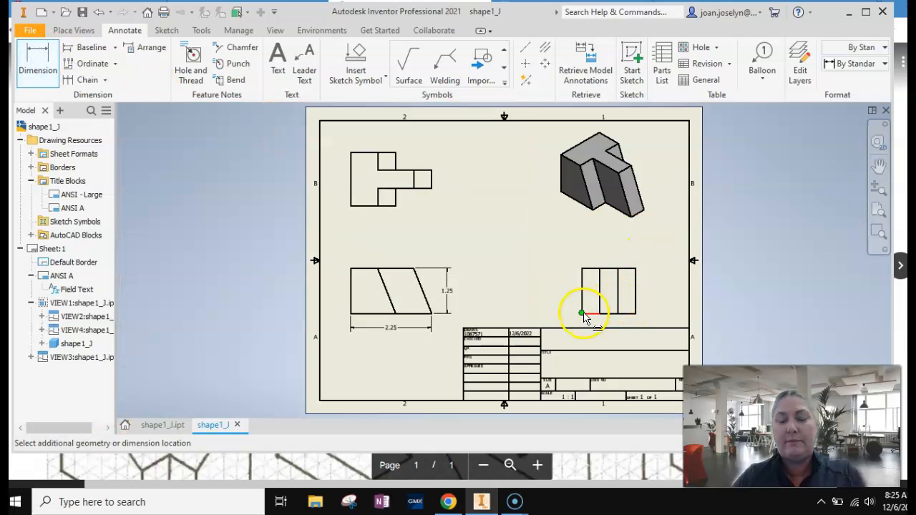
click(621, 324)
click(435, 348)
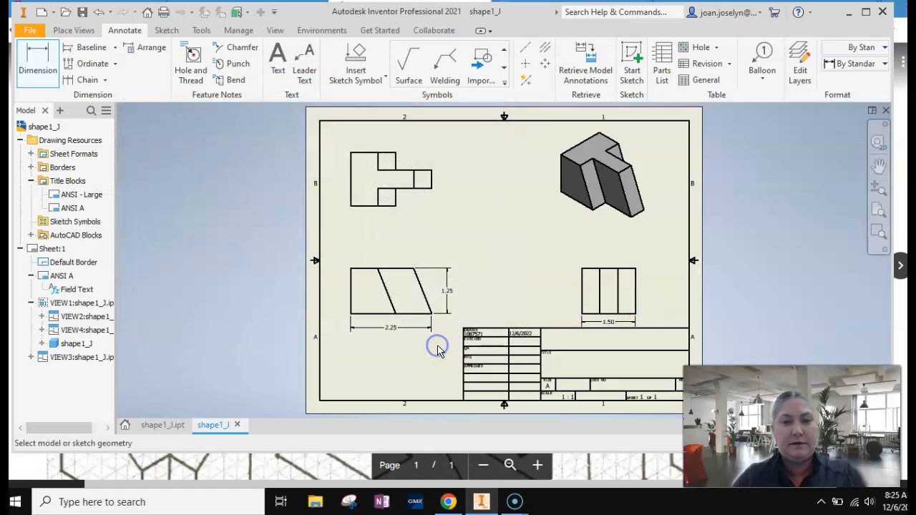